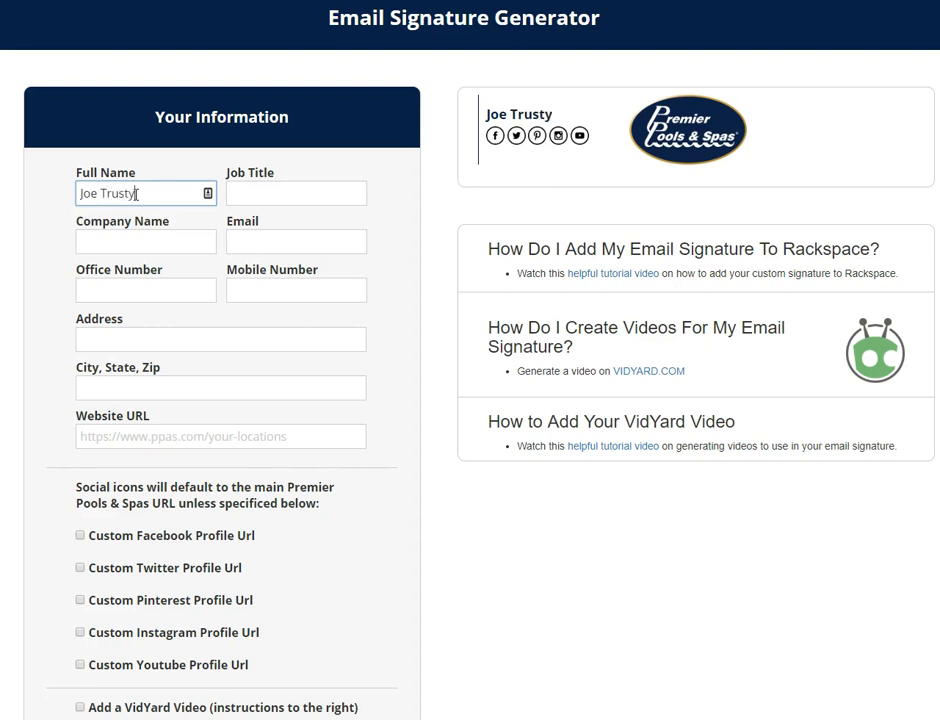
Step: Enter the job title 'Director of IT / Marketing' and the company 'Premier Franchise Management'
{"action": "key", "text": "Tab"}
{"action": "type", "text": "Dire"}
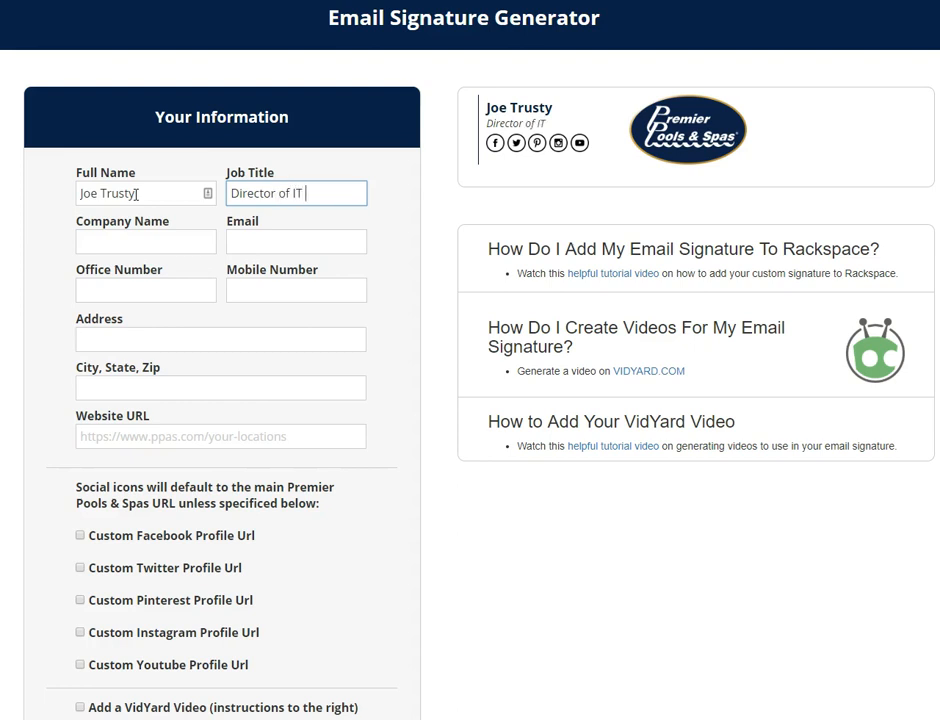
{"action": "type", "text": "ctor of IT / Marketing"}
{"action": "key", "text": "Tab"}
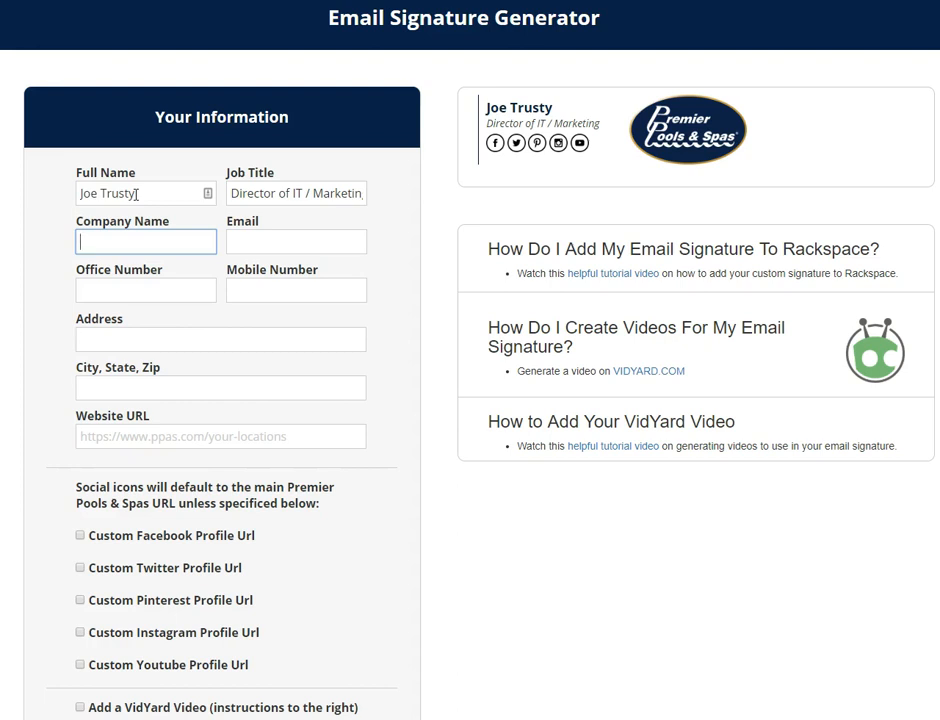
{"action": "type", "text": "Premier Fr"}
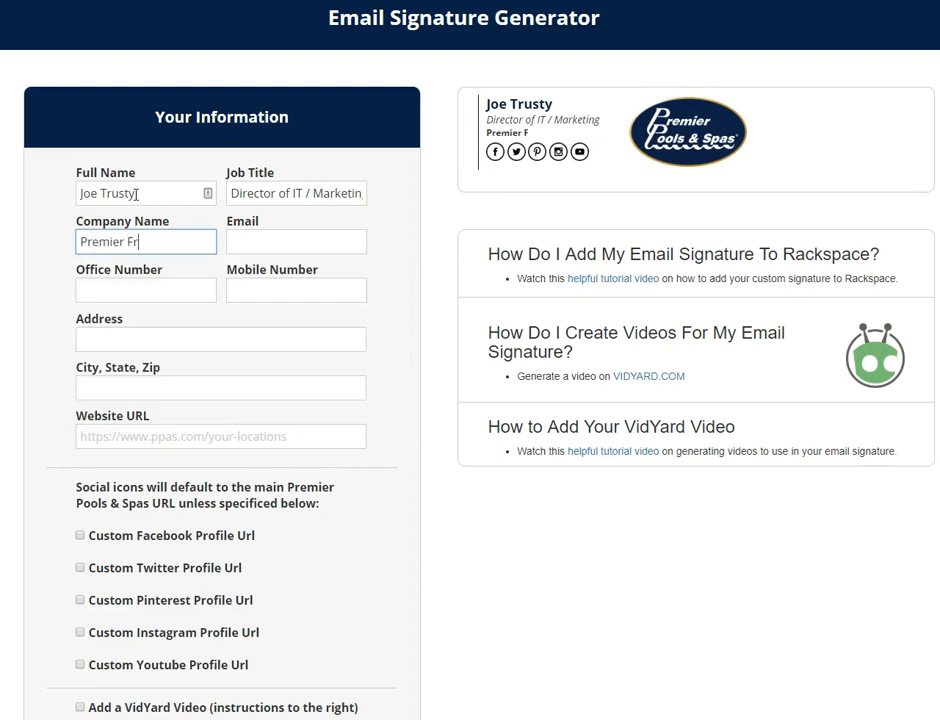
{"action": "type", "text": "anchise Management"}
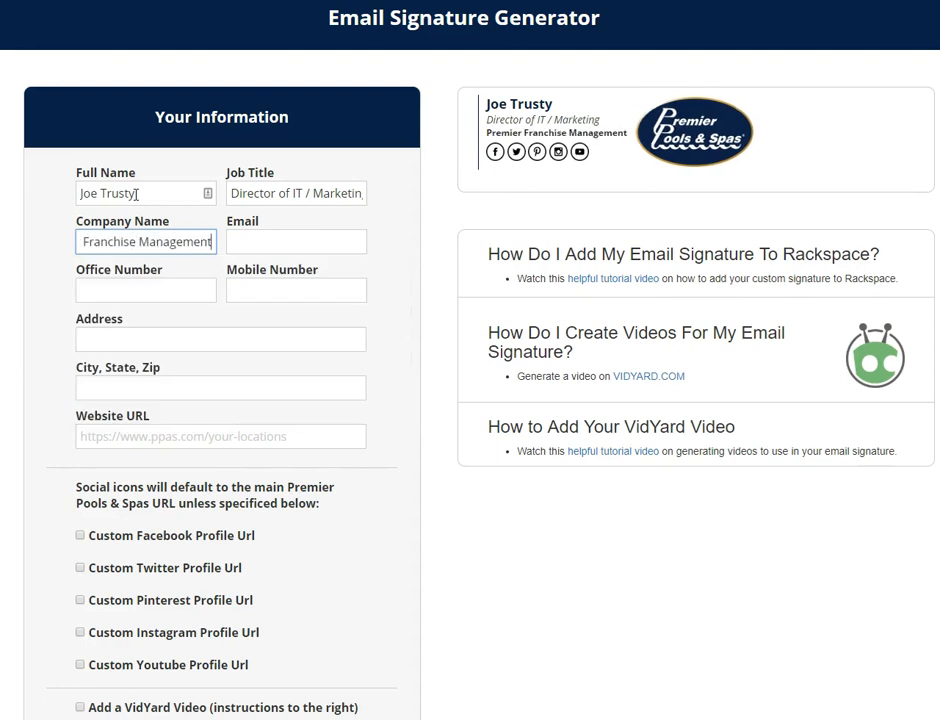
{"action": "key", "text": "Tab"}
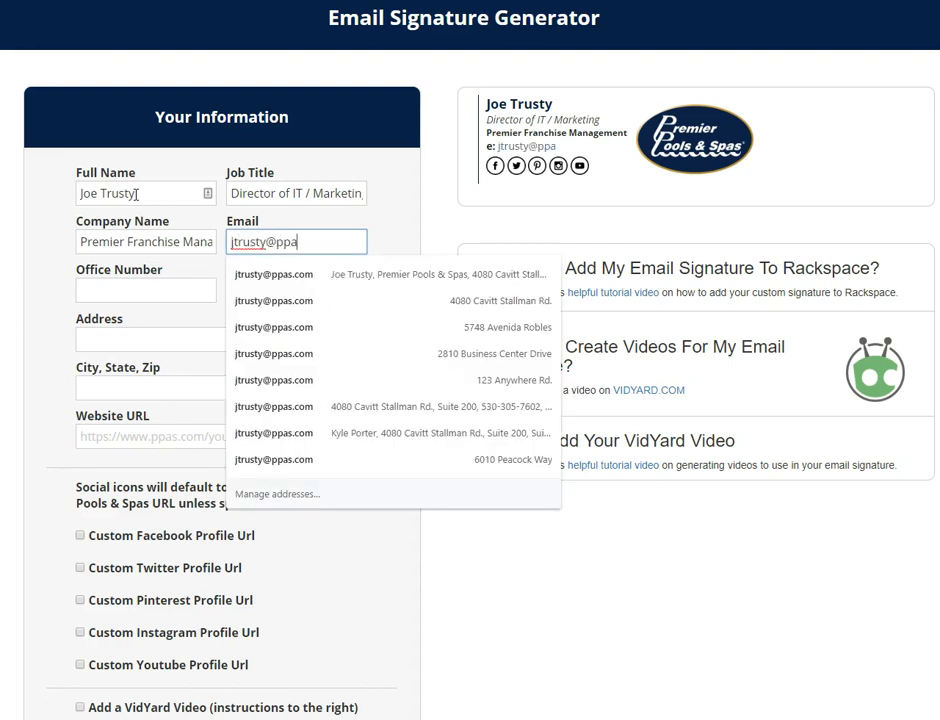
Step: Fill in the signature owner's email address and the mobile phone number
{"action": "key", "text": "Tab"}
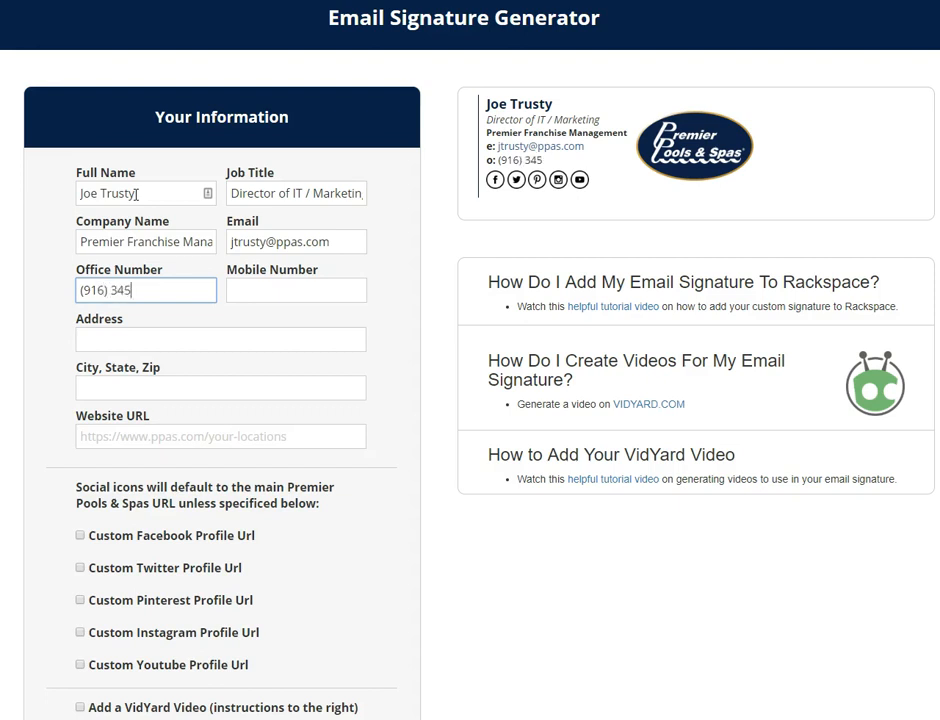
{"action": "key", "text": "Tab"}
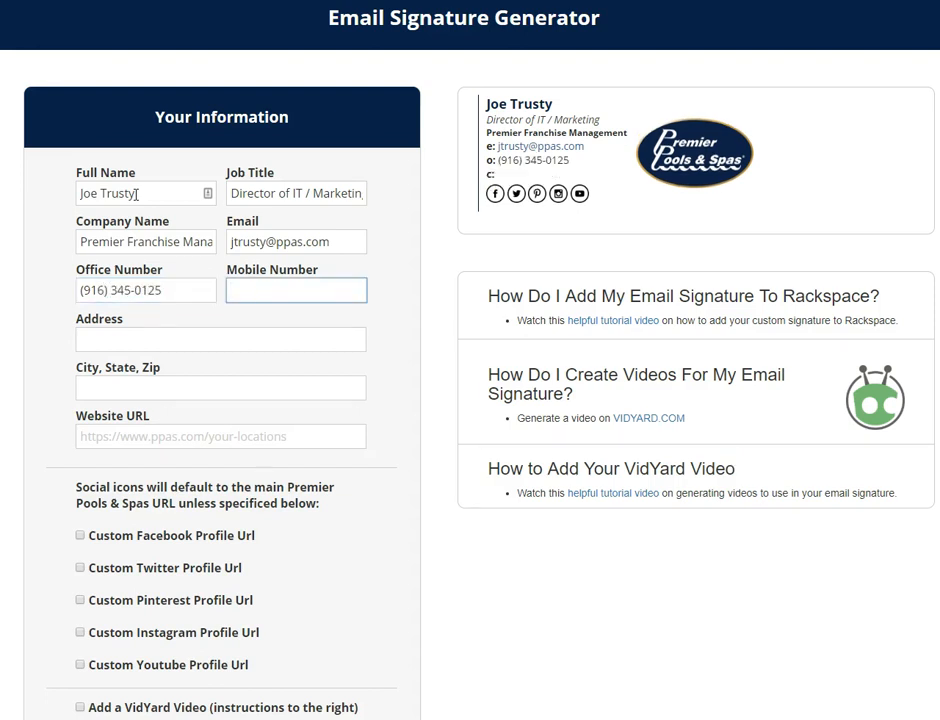
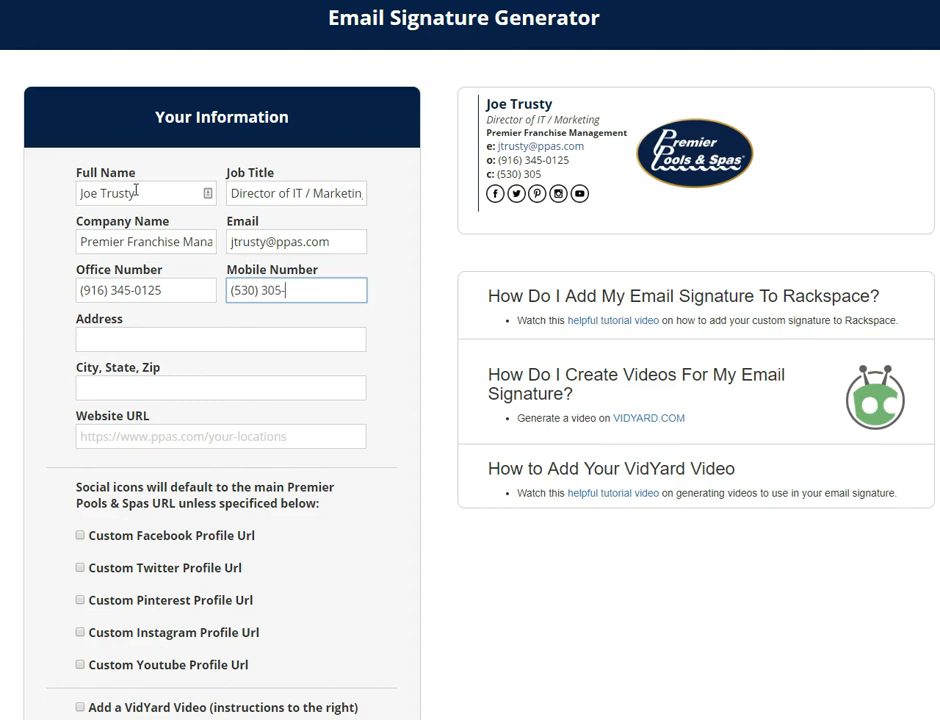
{"action": "key", "text": "Tab"}
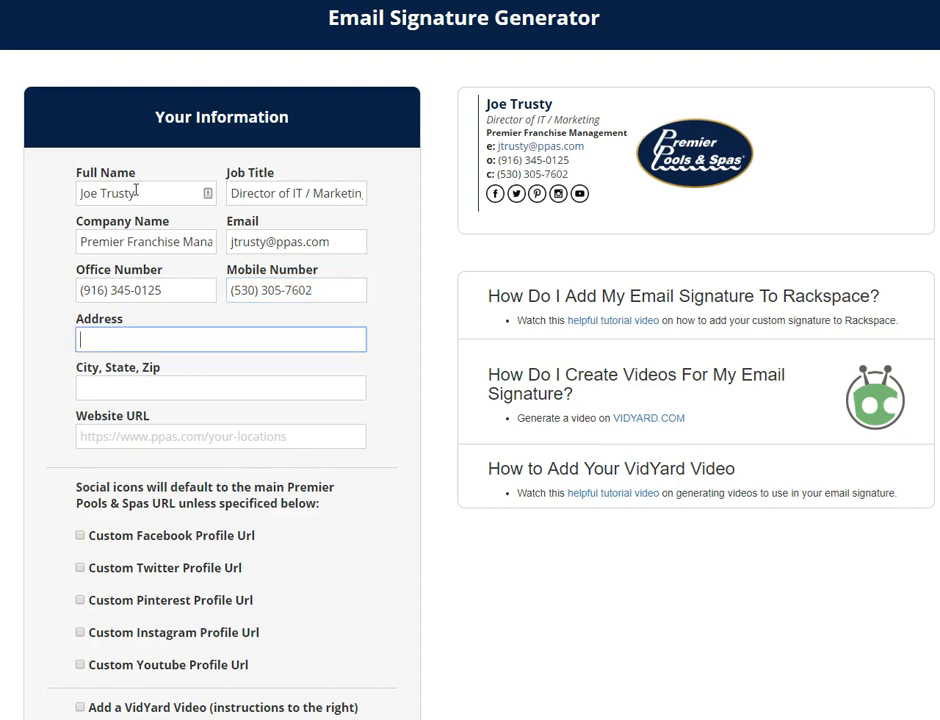
{"action": "left_click", "coordinate": [113, 436]}
{"action": "type", "text": "https://premierpoolsandspas"}
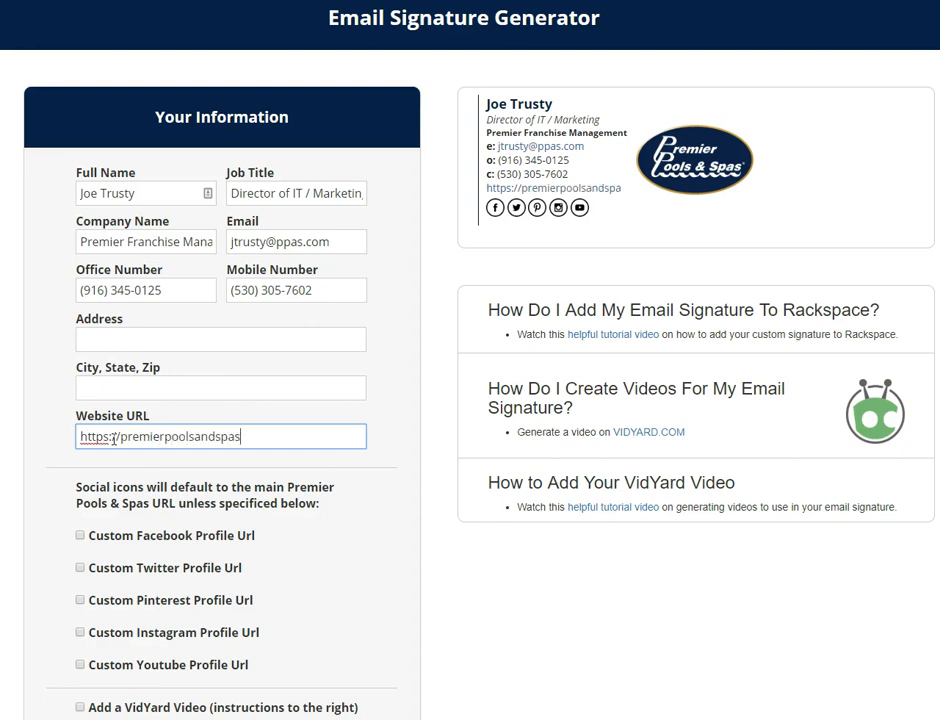
{"action": "type", "text": ".com"}
{"action": "scroll", "coordinate": [113, 440], "scroll_direction": "down", "scroll_amount": 1}
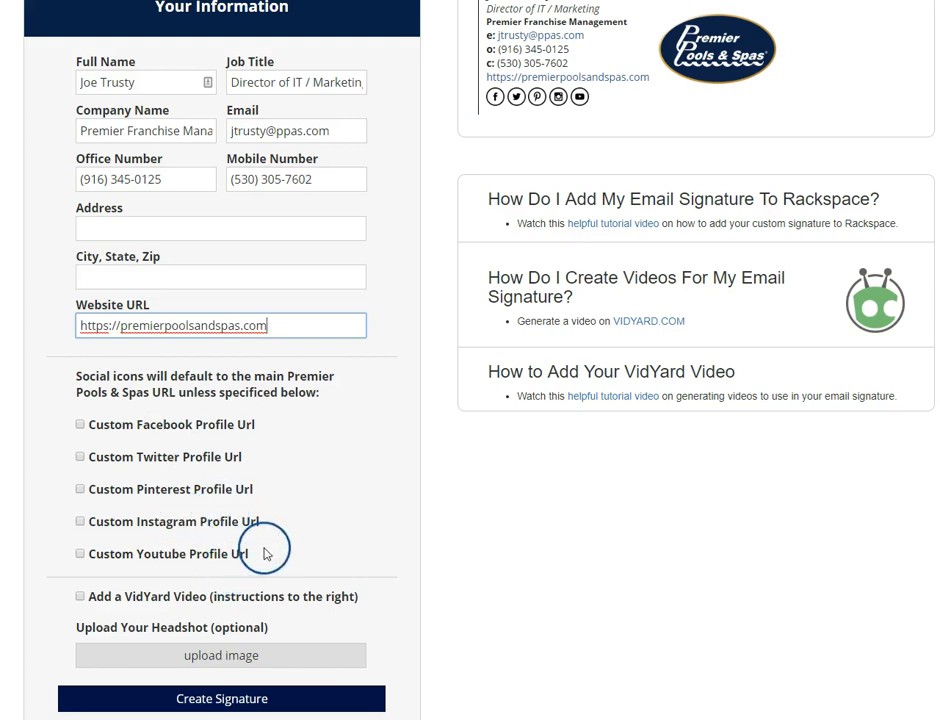
{"action": "scroll", "coordinate": [262, 550], "scroll_direction": "down", "scroll_amount": 1}
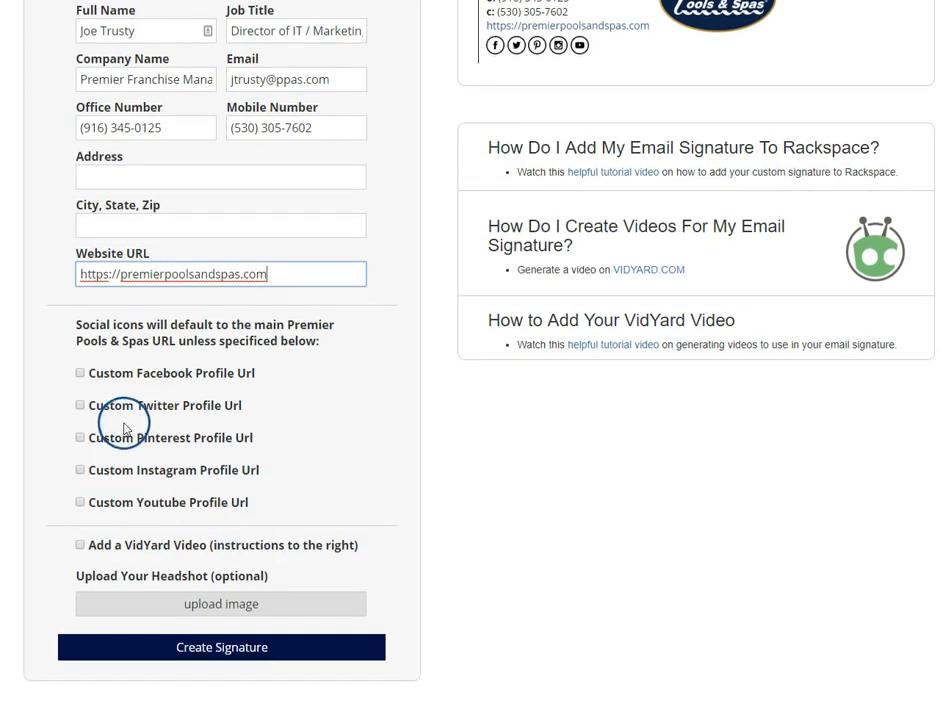
{"action": "scroll", "coordinate": [178, 394], "scroll_direction": "up", "scroll_amount": 1}
{"action": "scroll", "coordinate": [182, 394], "scroll_direction": "down", "scroll_amount": 1}
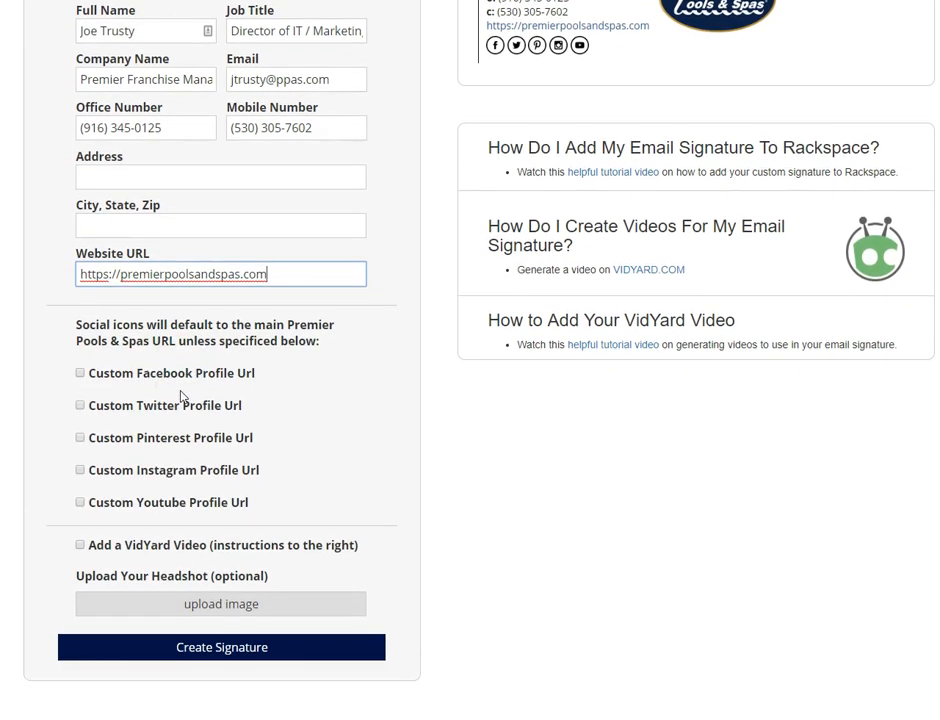
{"action": "left_click", "coordinate": [80, 545]}
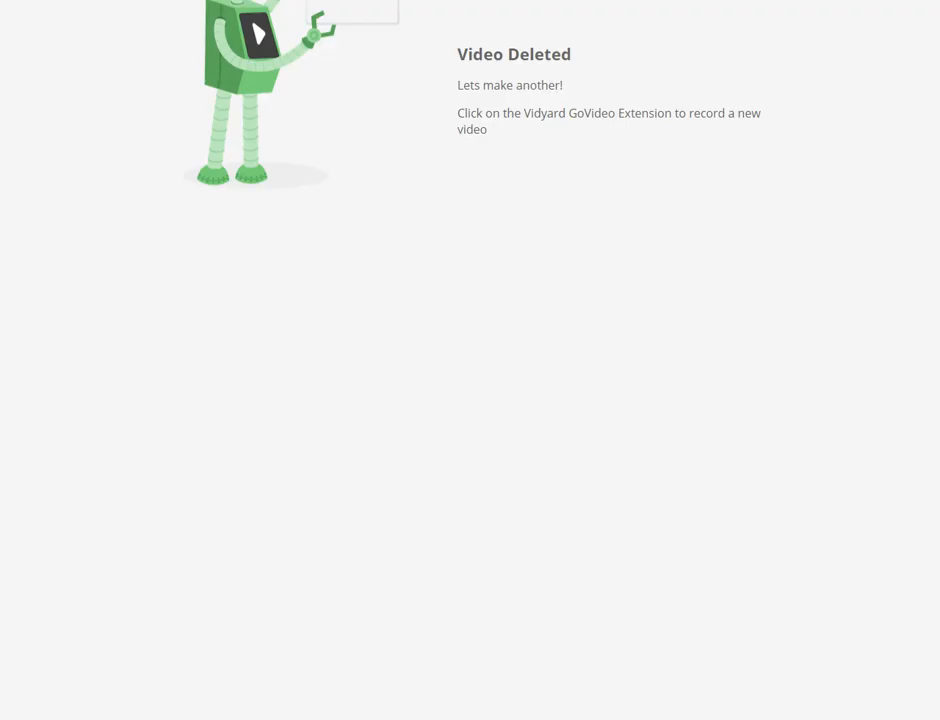
Step: Go to the Vidyard website from the browser address bar
{"action": "type", "text": "video"}
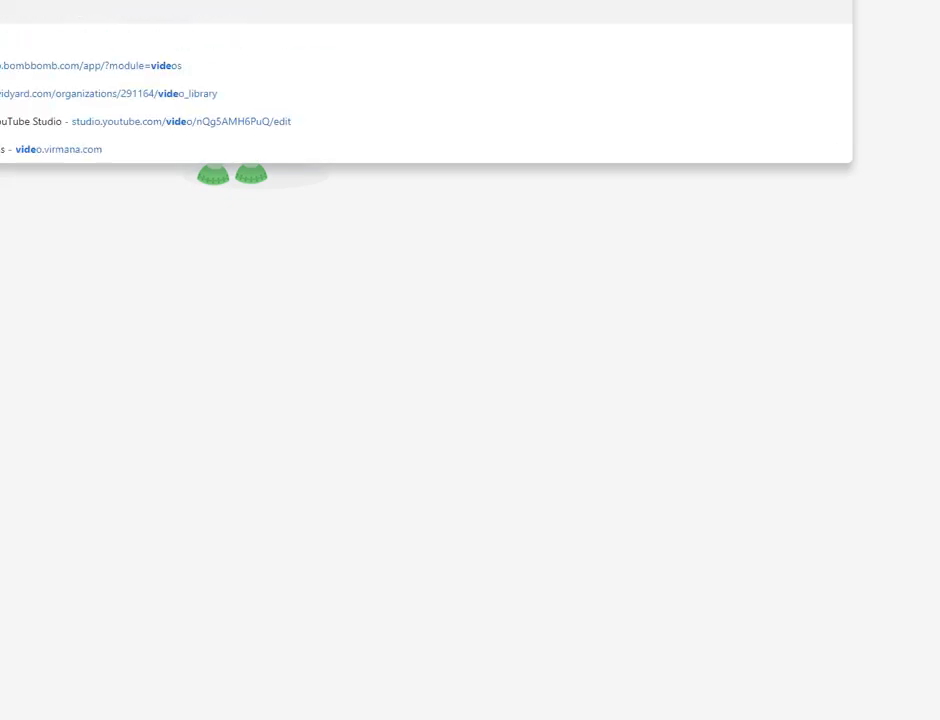
{"action": "key", "text": "BackSpace"}
{"action": "key", "text": "BackSpace"}
{"action": "key", "text": "BackSpace"}
{"action": "type", "text": "yard"}
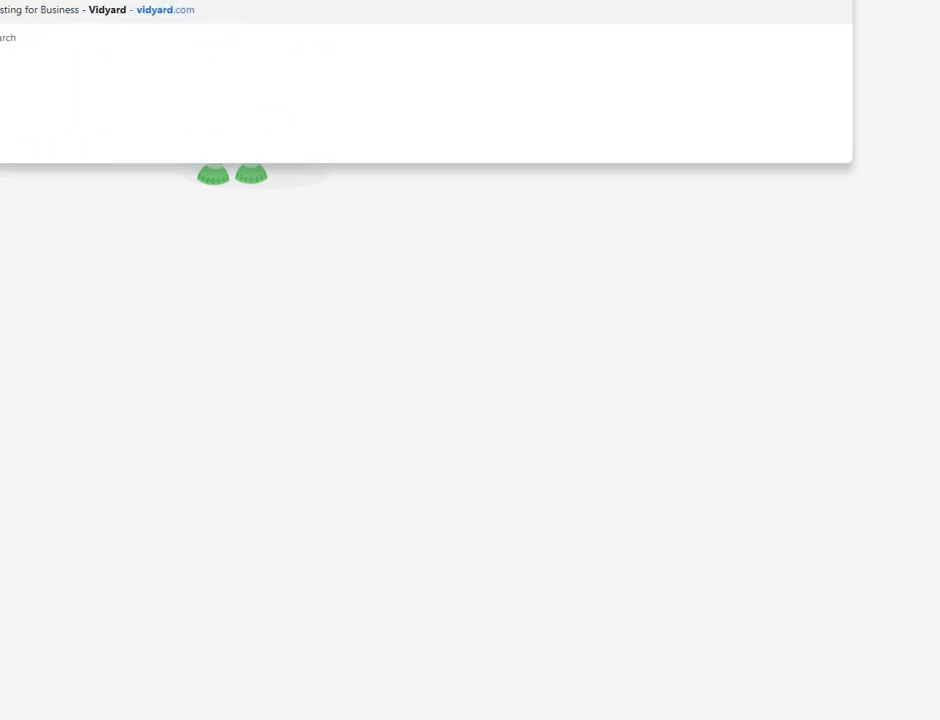
{"action": "key", "text": "Return"}
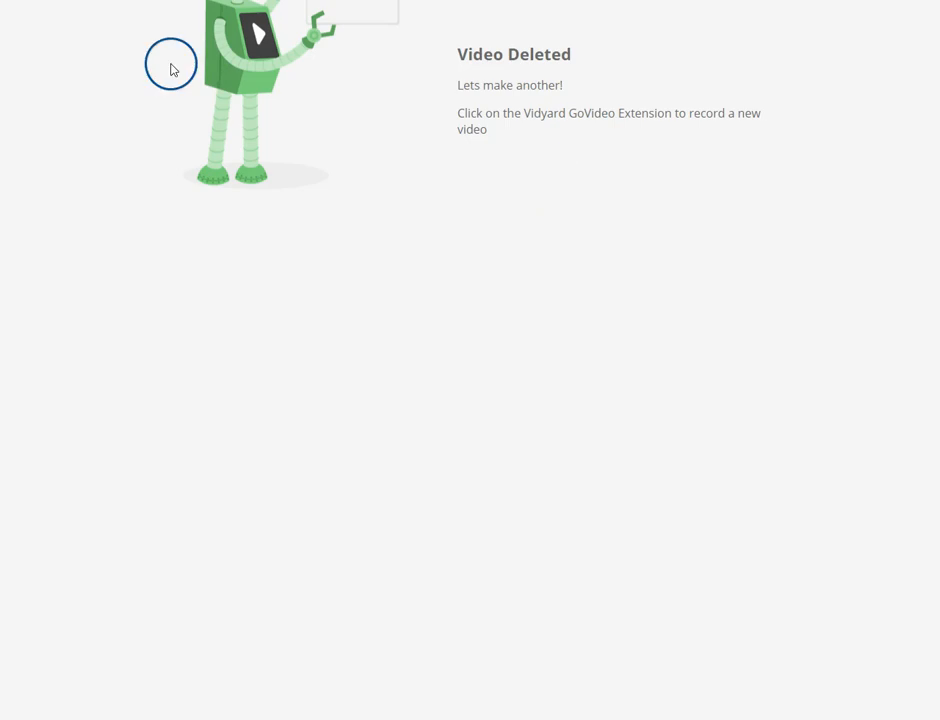
Step: Open the latest video's embed options and select the video ID in its sharing link
{"action": "left_click", "coordinate": [6, 272]}
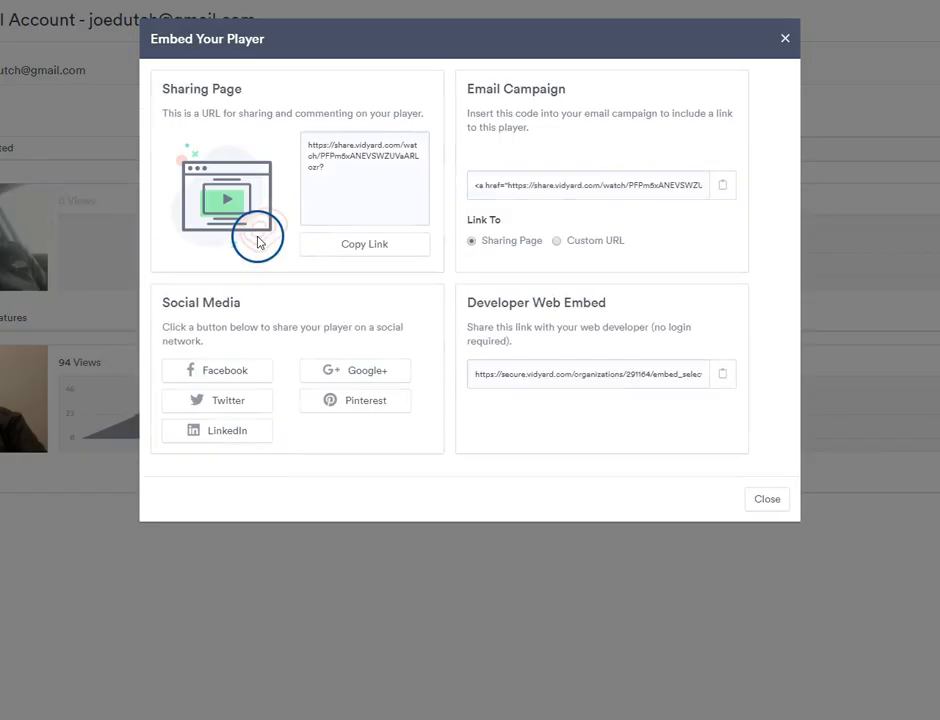
{"action": "left_click", "coordinate": [320, 166]}
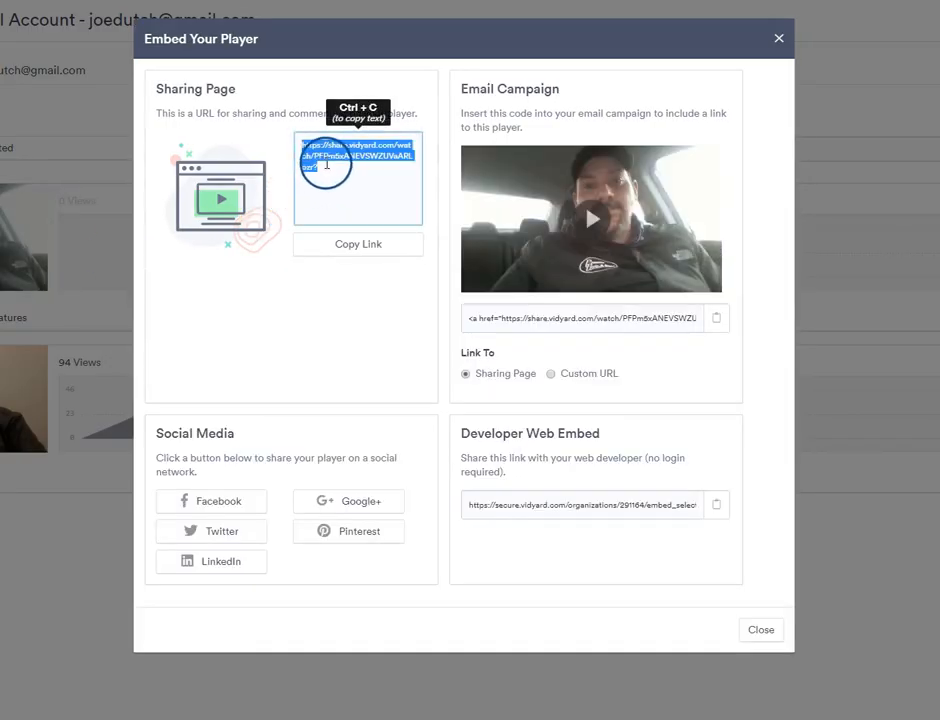
{"action": "left_click", "coordinate": [317, 160]}
{"action": "left_click", "coordinate": [314, 155]}
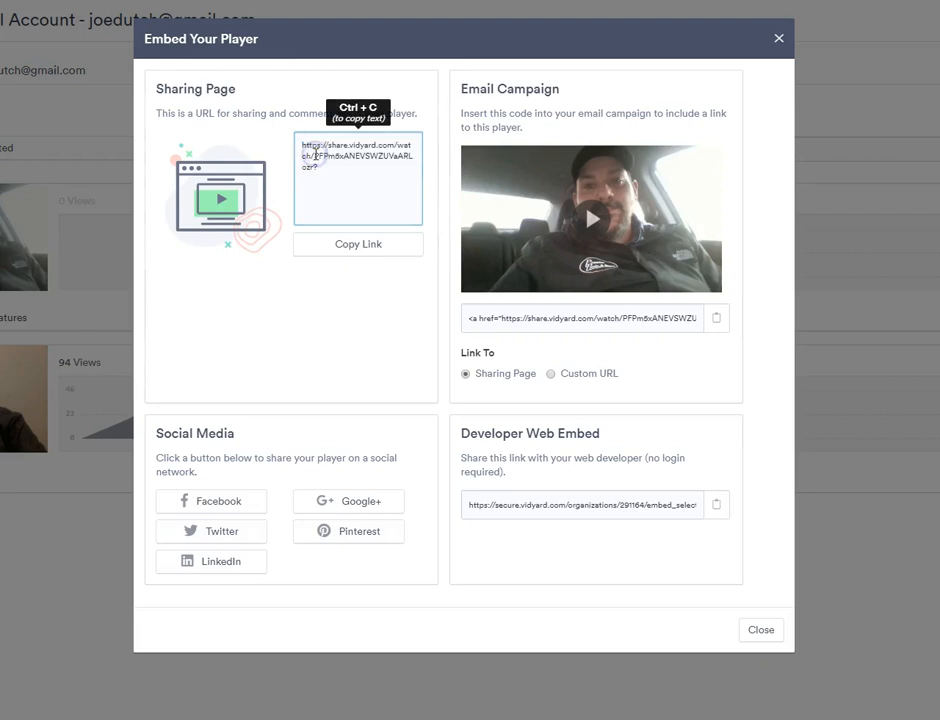
{"action": "left_click_drag", "start_coordinate": [314, 157], "coordinate": [340, 206]}
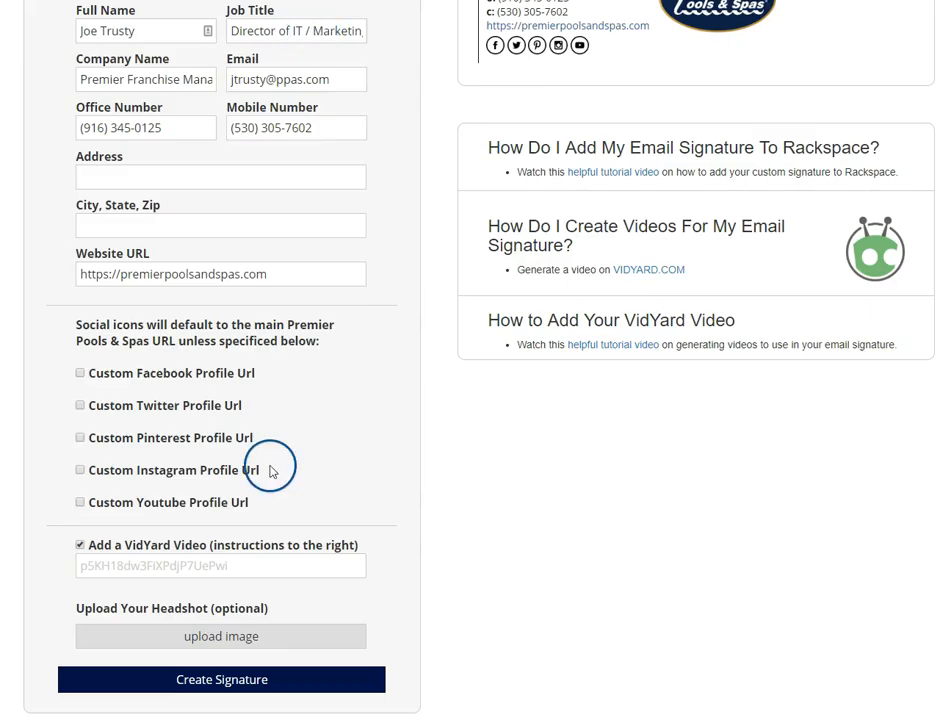
Step: Paste the copied Vidyard video ID into the VidYard video ID field
{"action": "scroll", "coordinate": [269, 529], "scroll_direction": "down", "scroll_amount": 1}
{"action": "left_click", "coordinate": [178, 540]}
{"action": "type", "text": "PFPm5xANEVSWZUVaARLozr"}
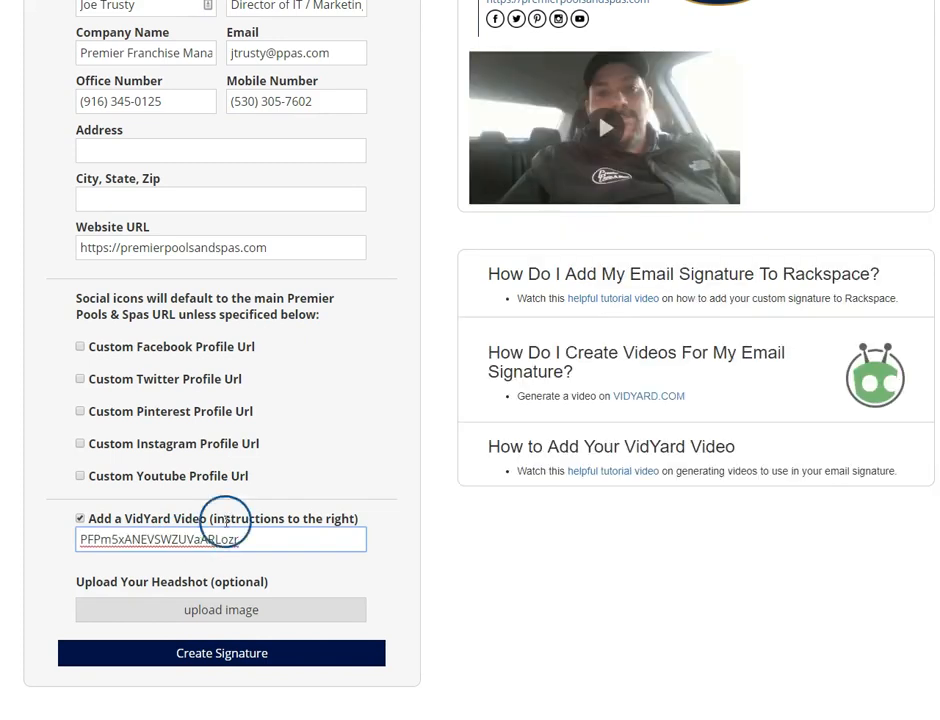
{"action": "scroll", "coordinate": [602, 384], "scroll_direction": "up", "scroll_amount": 3}
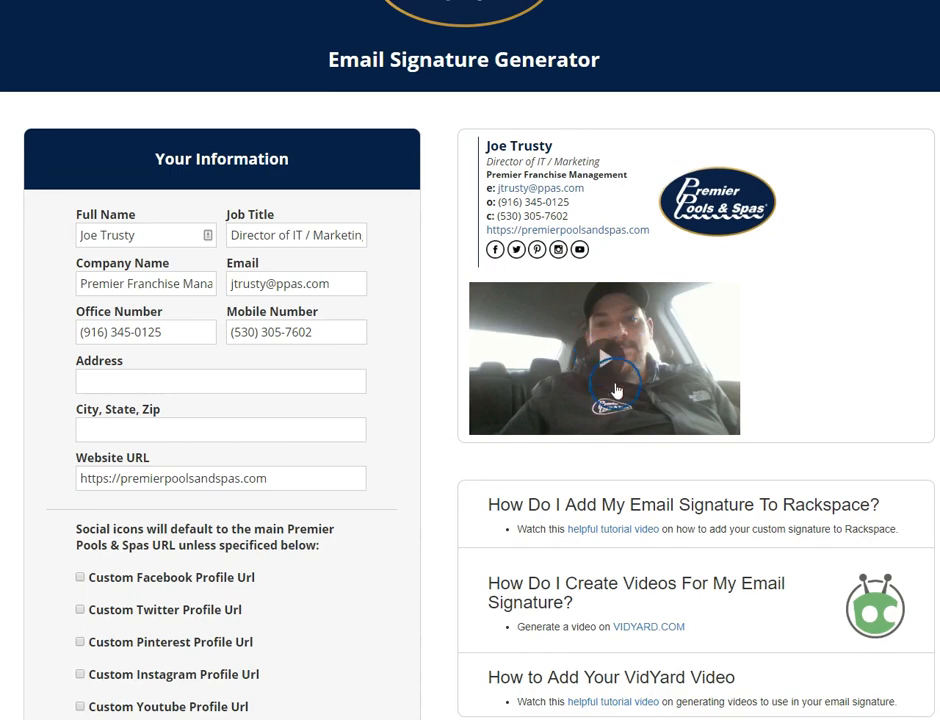
{"action": "scroll", "coordinate": [600, 422], "scroll_direction": "down", "scroll_amount": 3}
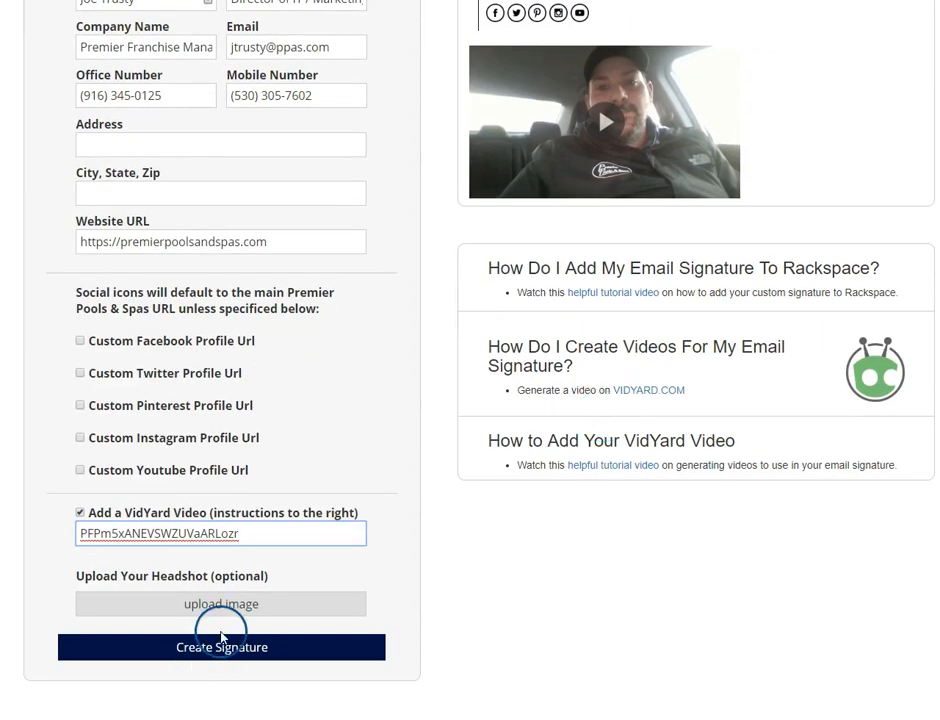
Step: Upload the headshot jpg as the signature photo and close the upload window
{"action": "left_click", "coordinate": [213, 605]}
{"action": "left_click", "coordinate": [325, 388]}
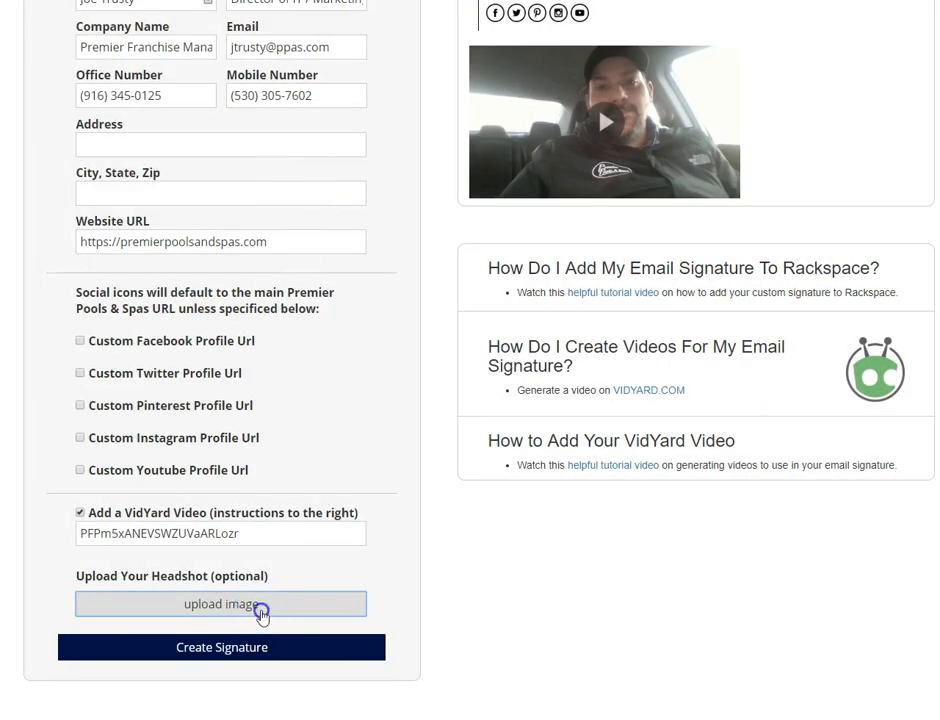
{"action": "left_click", "coordinate": [261, 612]}
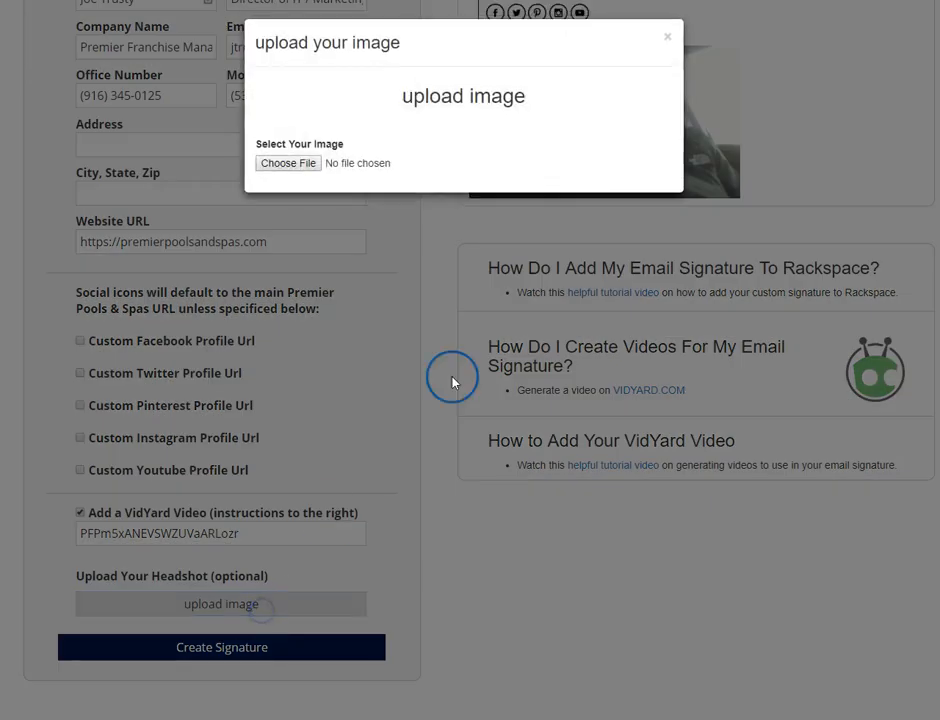
{"action": "left_click", "coordinate": [293, 165]}
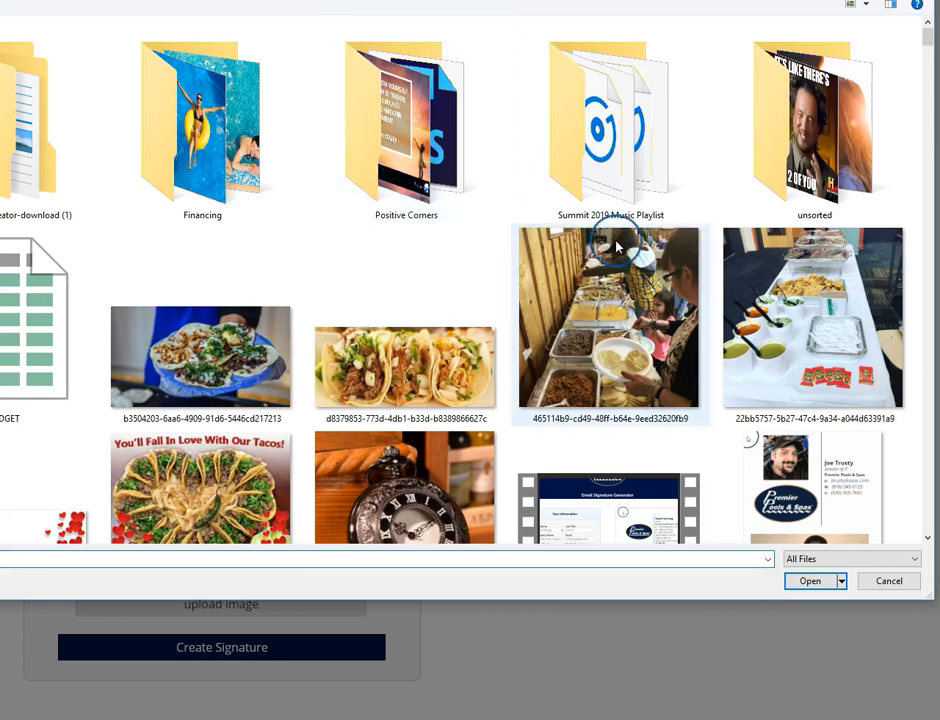
{"action": "scroll", "coordinate": [620, 246], "scroll_direction": "down", "scroll_amount": 5}
{"action": "scroll", "coordinate": [617, 246], "scroll_direction": "down", "scroll_amount": 8}
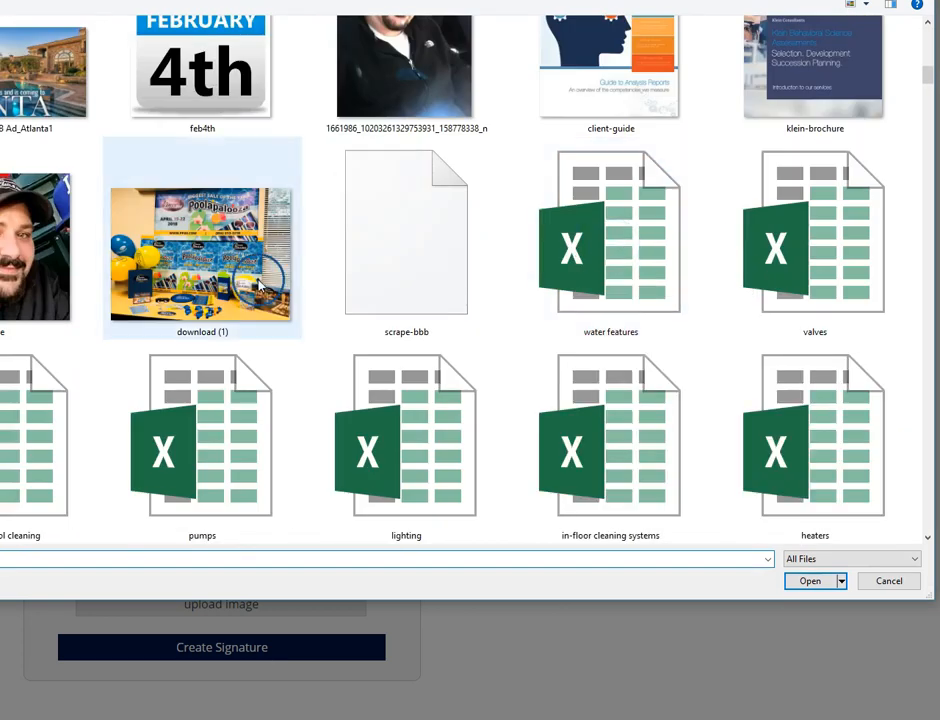
{"action": "left_click", "coordinate": [21, 272]}
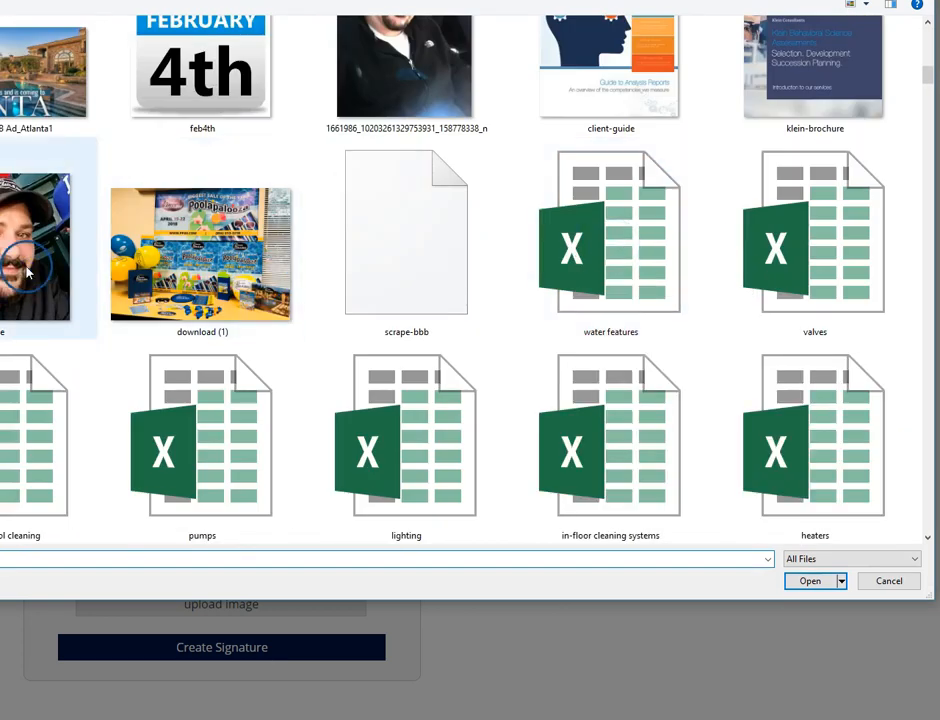
{"action": "left_click", "coordinate": [812, 586]}
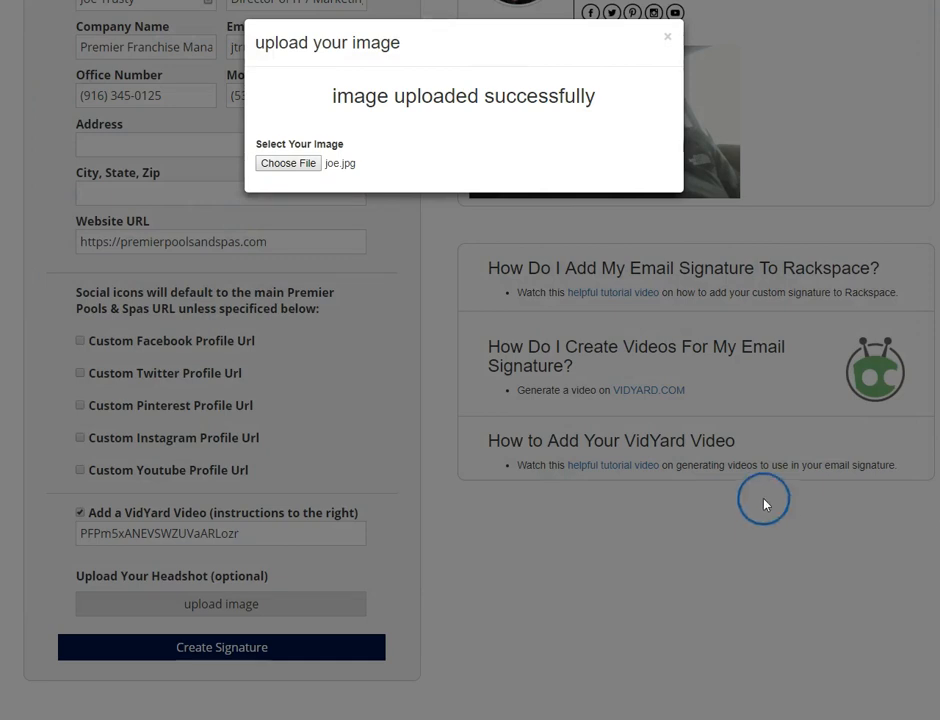
{"action": "left_click", "coordinate": [667, 40]}
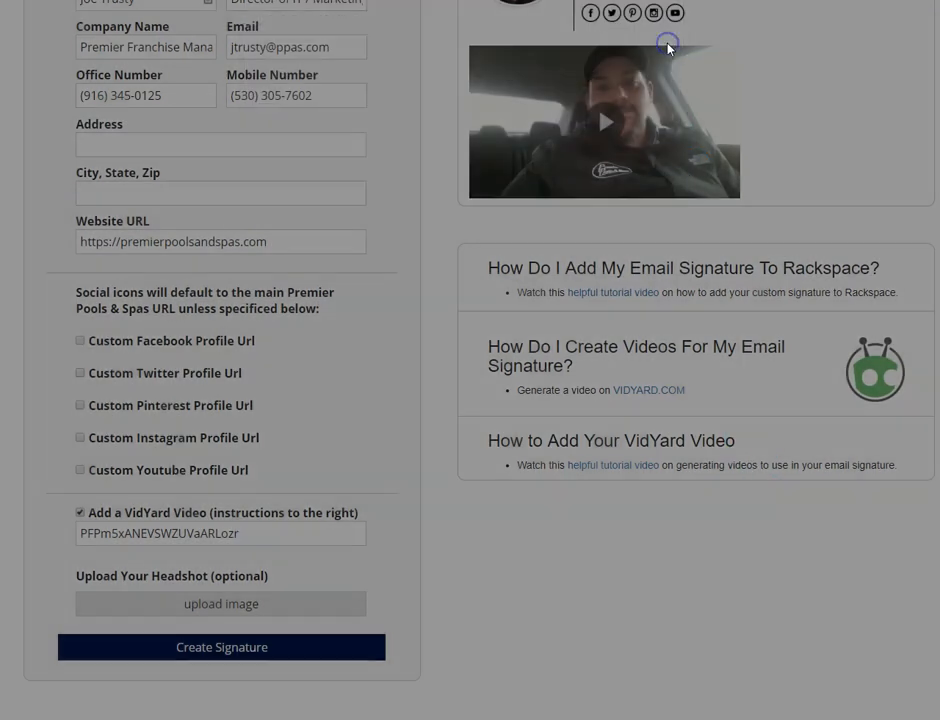
Step: Create the signature and select all of its generated HTML code for copying
{"action": "scroll", "coordinate": [676, 231], "scroll_direction": "up", "scroll_amount": 3}
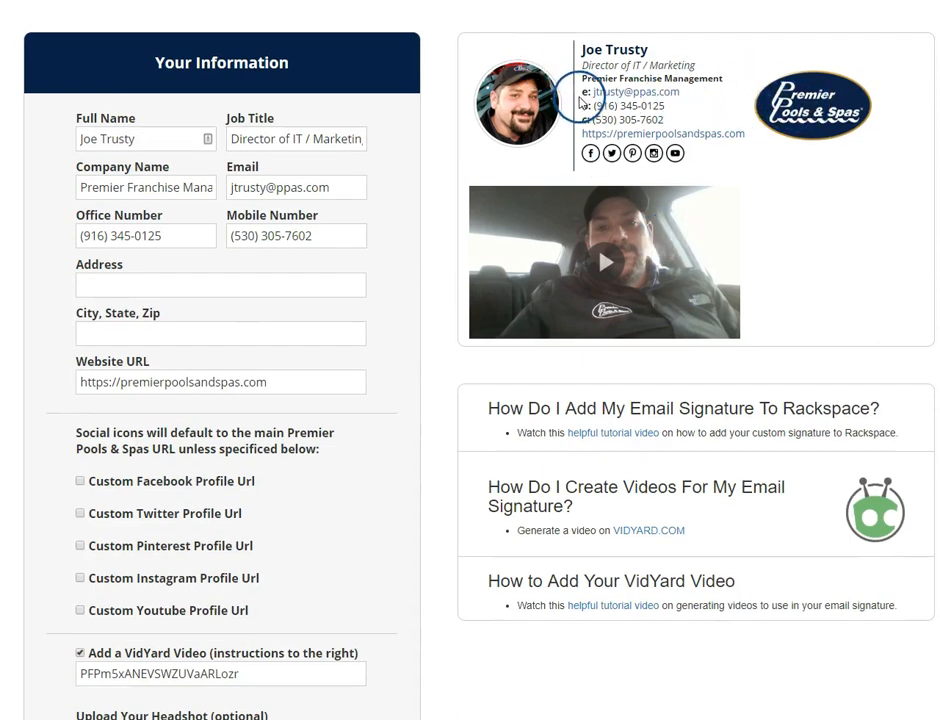
{"action": "scroll", "coordinate": [571, 408], "scroll_direction": "down", "scroll_amount": 3}
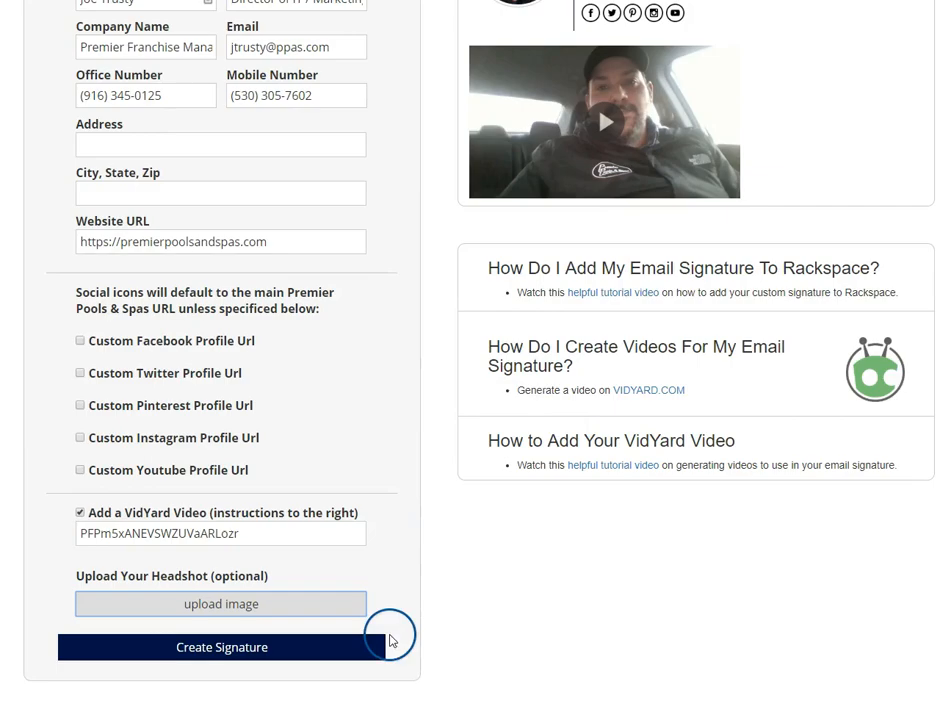
{"action": "left_click", "coordinate": [278, 646]}
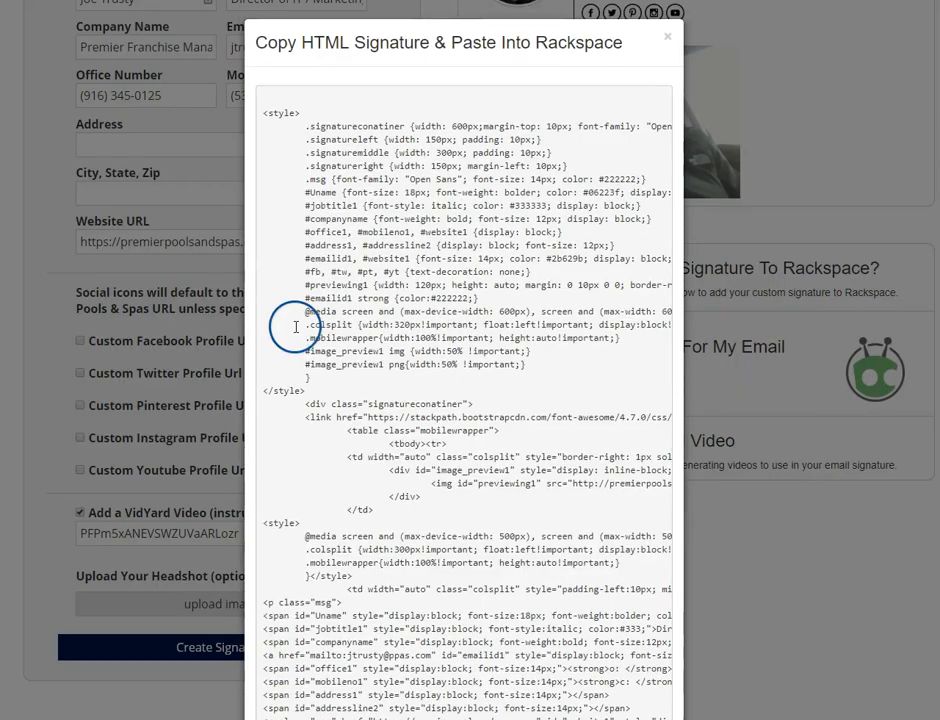
{"action": "left_click_drag", "start_coordinate": [265, 113], "coordinate": [346, 665]}
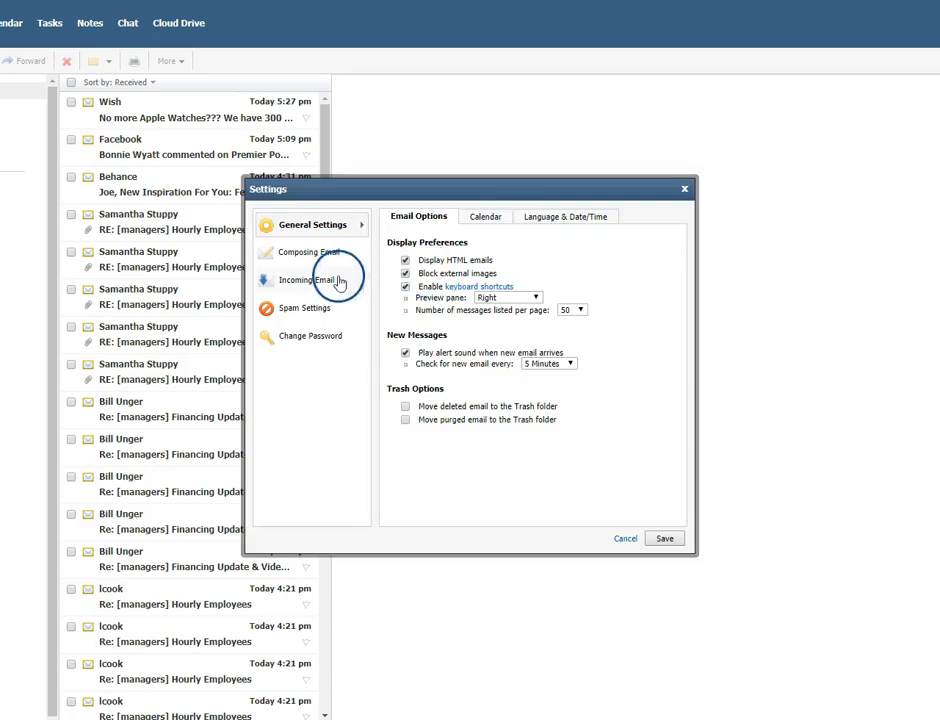
Step: Add a new signature under Composing Email > Signatures, named after its owner
{"action": "left_click", "coordinate": [312, 258]}
{"action": "left_click", "coordinate": [418, 238]}
{"action": "left_click", "coordinate": [532, 228]}
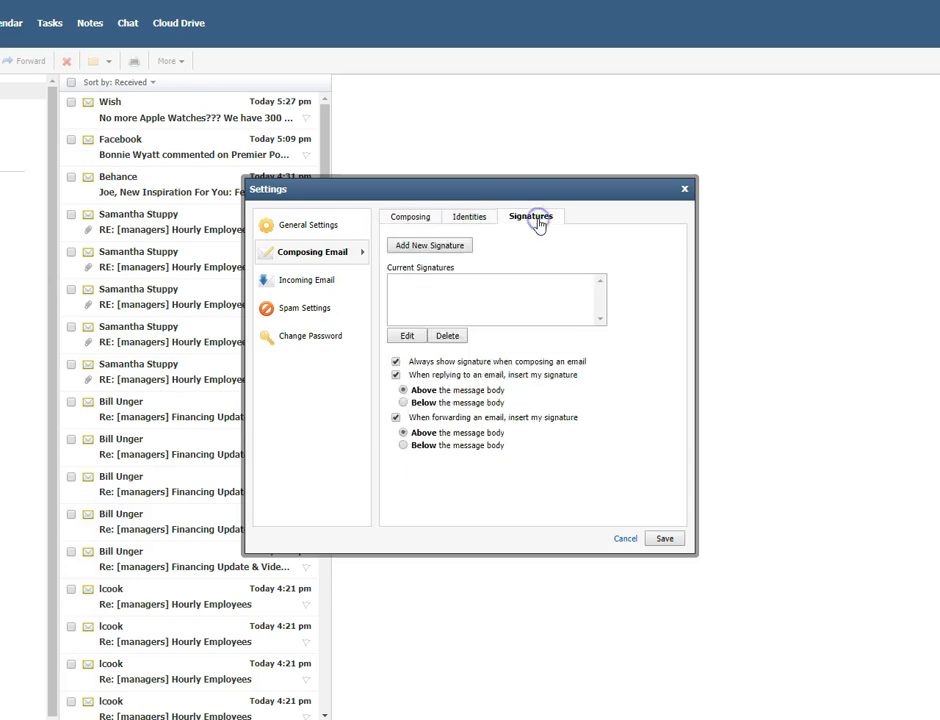
{"action": "left_click", "coordinate": [437, 249]}
{"action": "left_click", "coordinate": [361, 291]}
{"action": "type", "text": "Joe"}
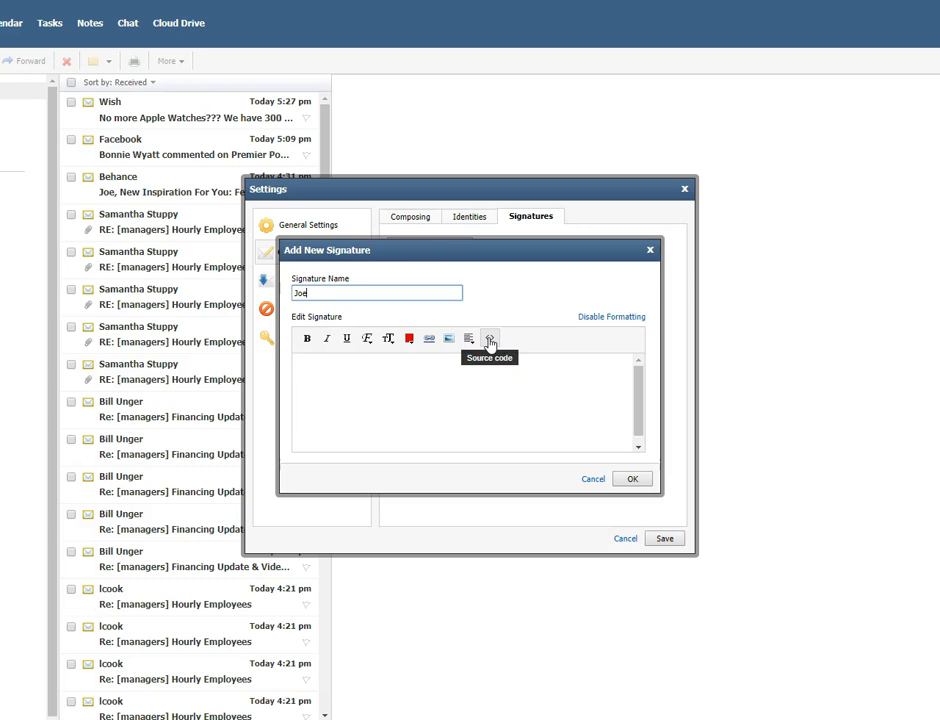
Step: Paste the copied HTML into the signature's source code, confirm it, and save the settings
{"action": "left_click", "coordinate": [490, 340]}
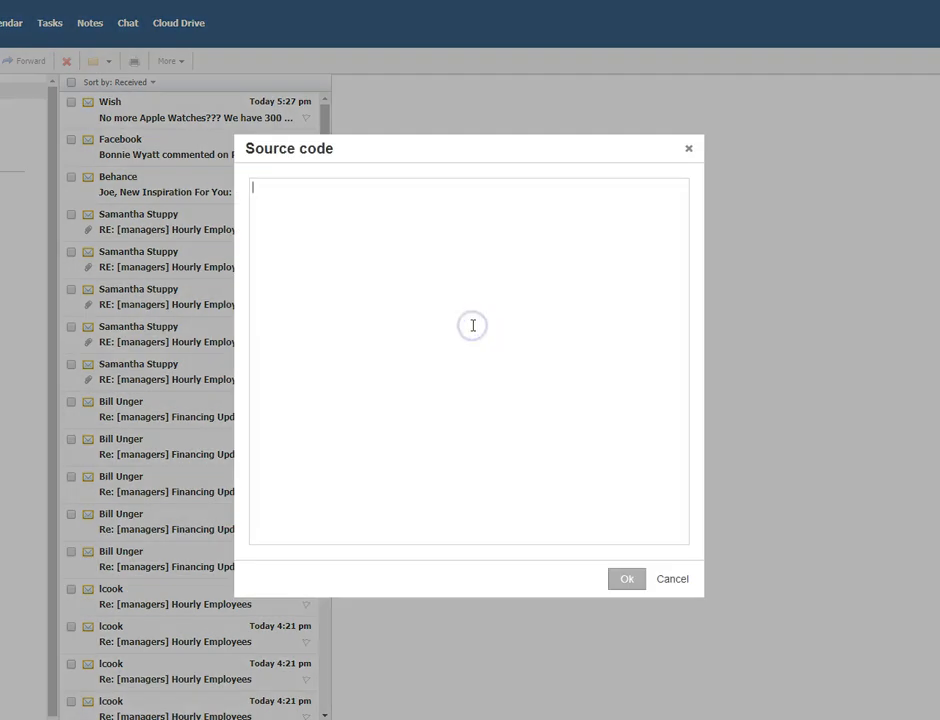
{"action": "key", "text": "ctrl+v"}
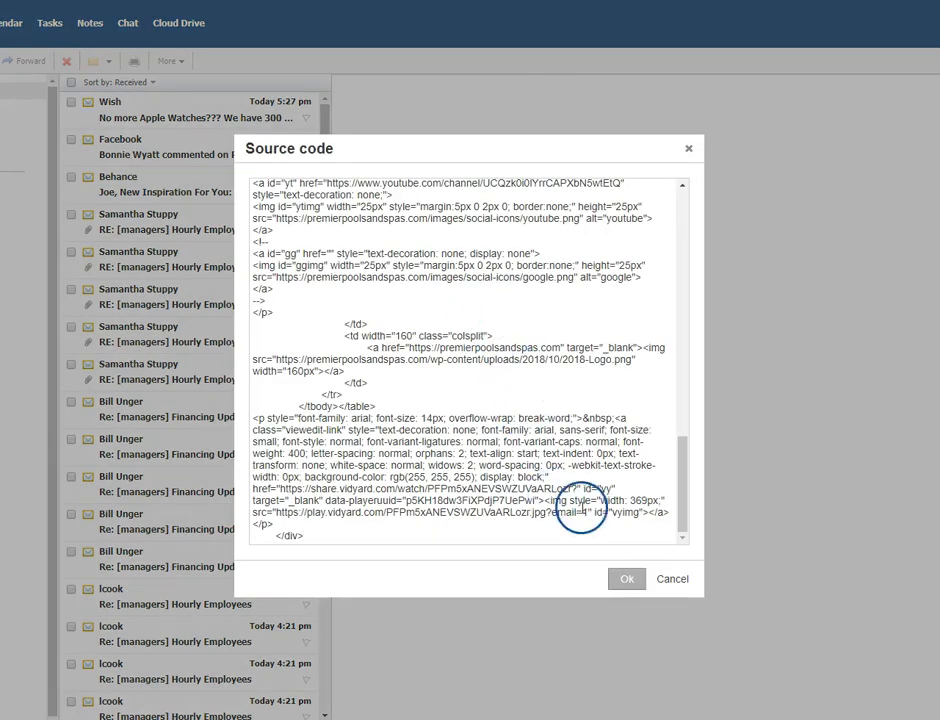
{"action": "left_click", "coordinate": [624, 579]}
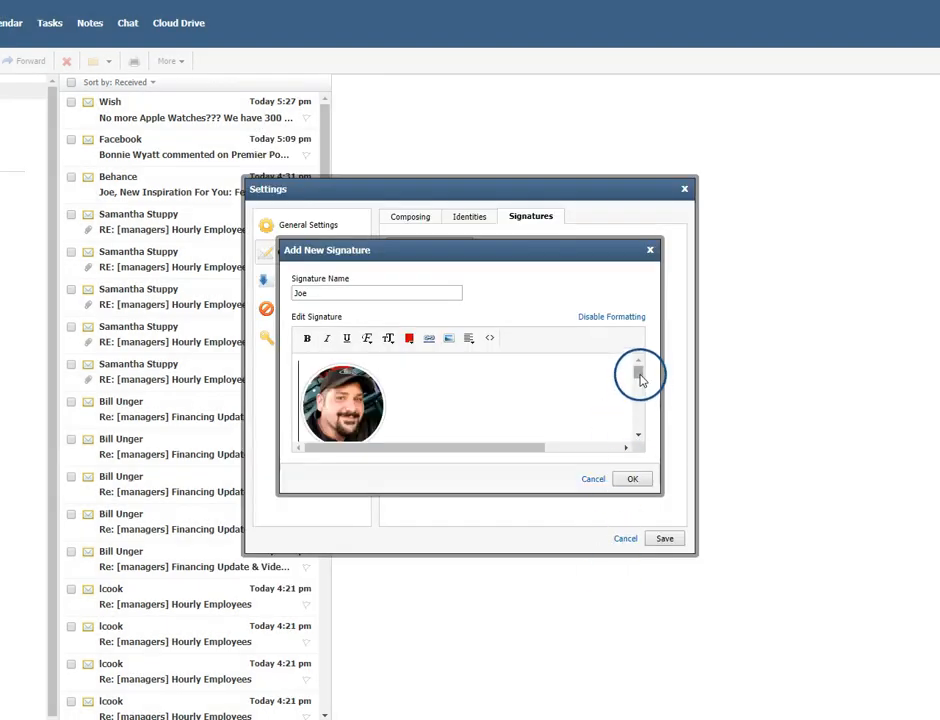
{"action": "left_click", "coordinate": [638, 477]}
{"action": "left_click", "coordinate": [664, 540]}
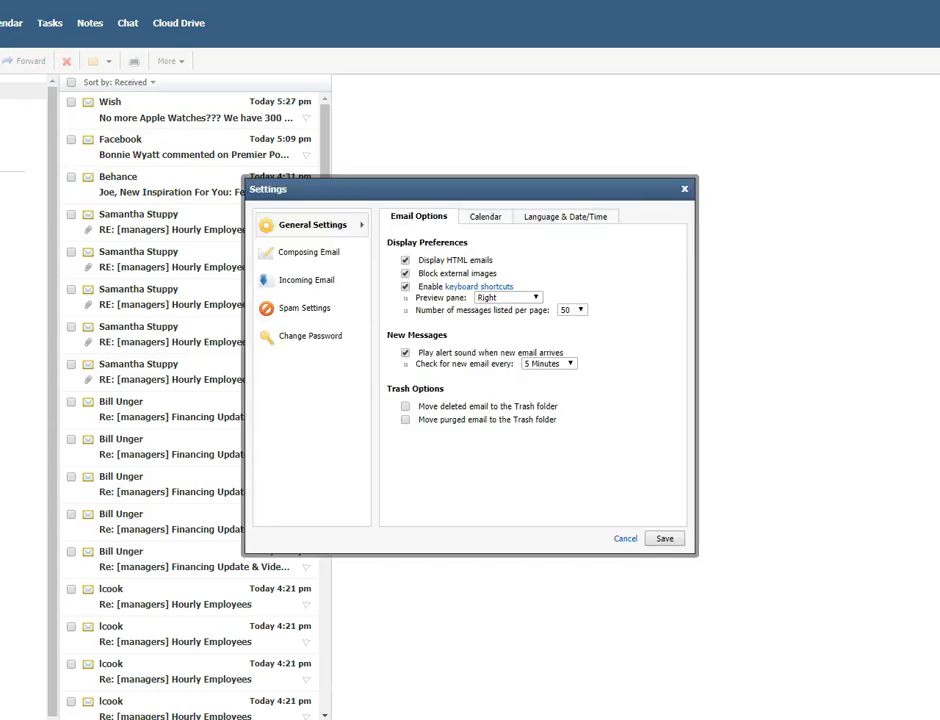
Step: Set the new signature as the default identity's signature, save, and start a new message
{"action": "left_click", "coordinate": [327, 255]}
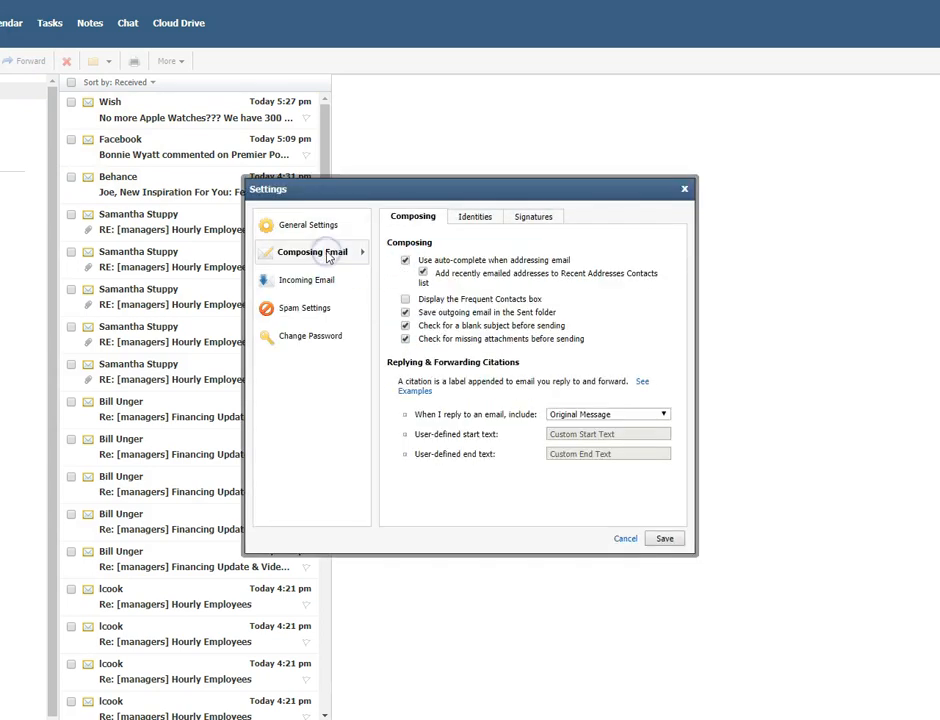
{"action": "left_click", "coordinate": [476, 217]}
{"action": "left_click", "coordinate": [415, 280]}
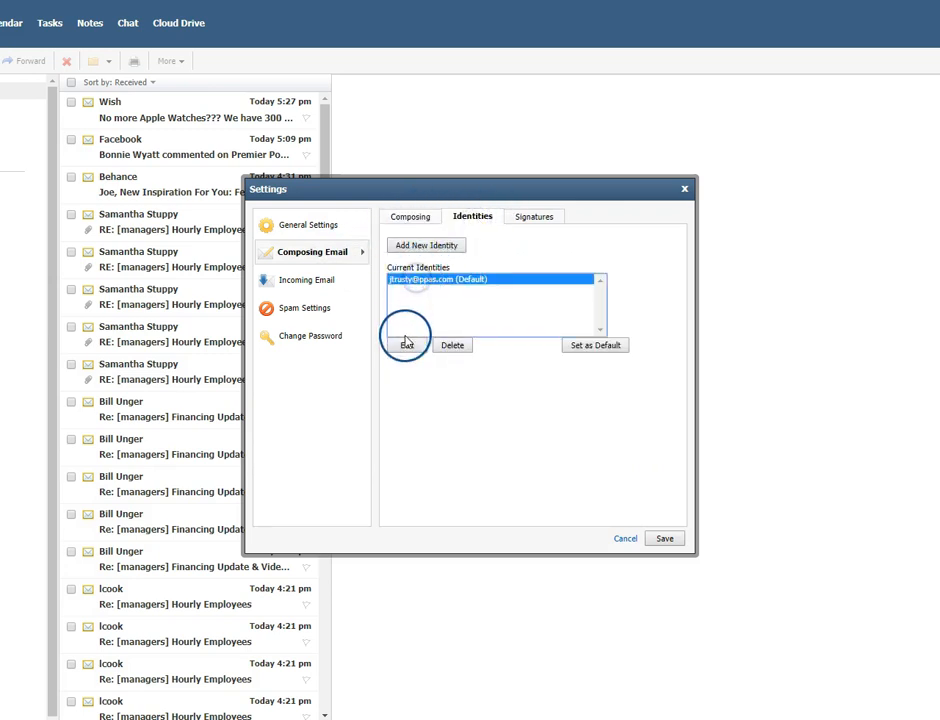
{"action": "left_click", "coordinate": [406, 344]}
{"action": "left_click", "coordinate": [426, 419]}
{"action": "left_click", "coordinate": [419, 441]}
{"action": "left_click", "coordinate": [530, 439]}
{"action": "left_click", "coordinate": [668, 539]}
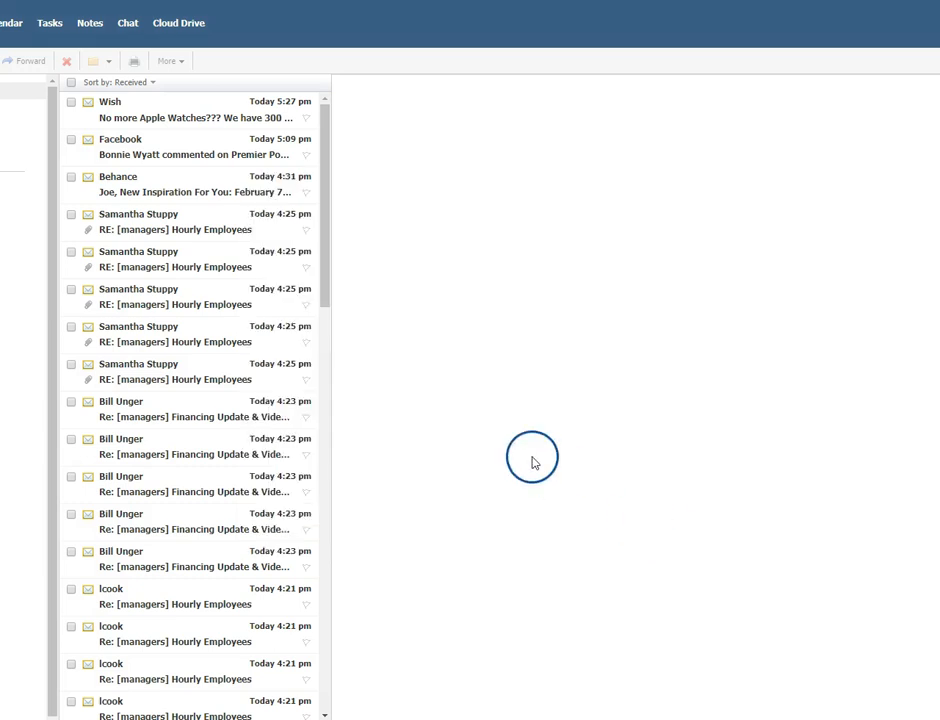
{"action": "left_click", "coordinate": [2, 61]}
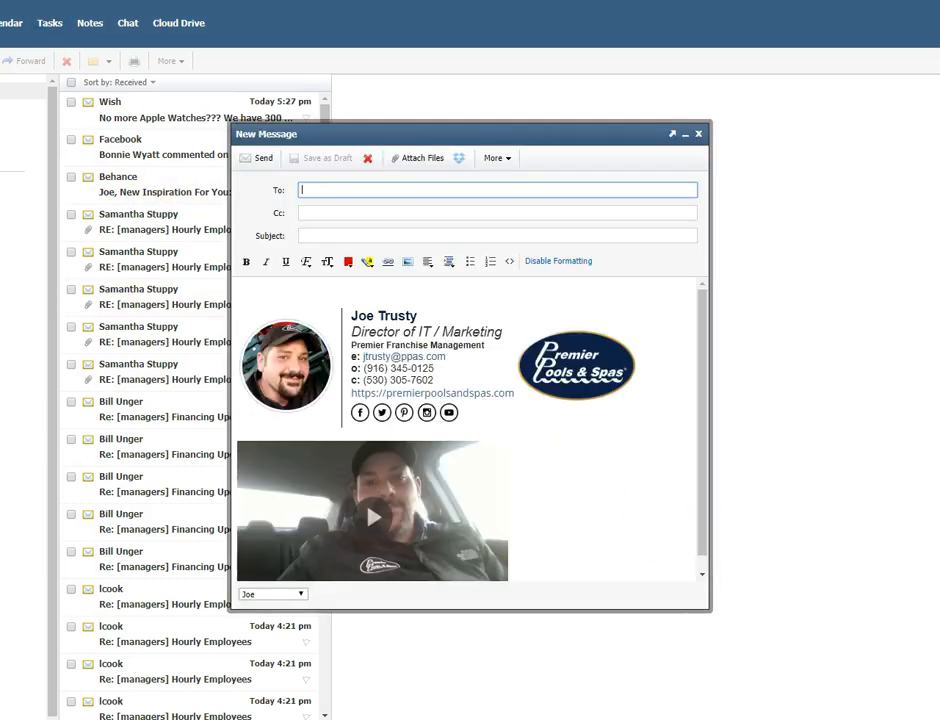